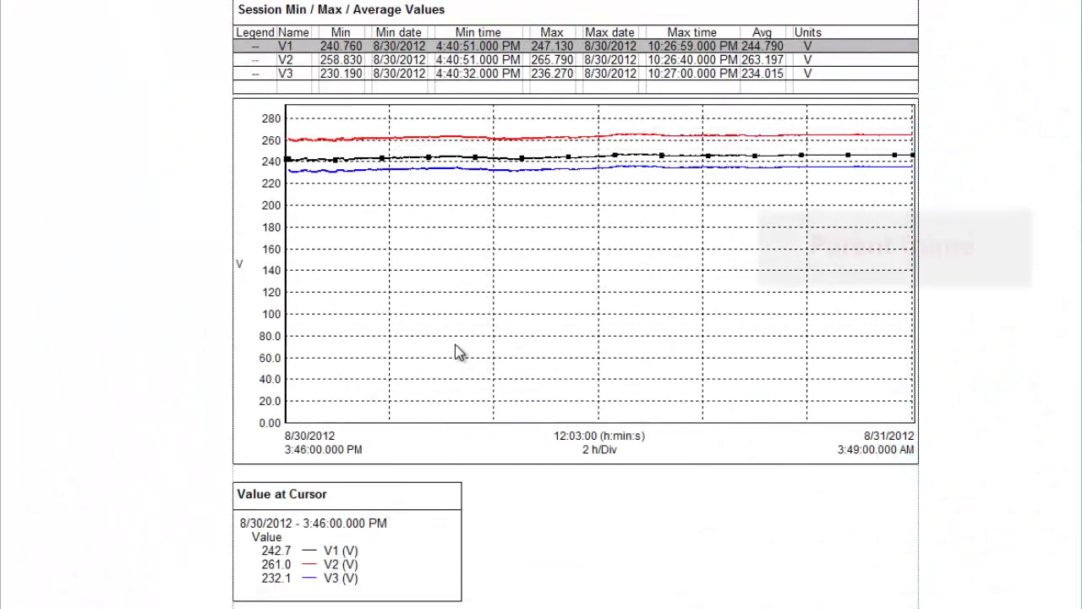
# Step: Step the graph cursor across the voltage plot from 8:47 PM past 10:22 PM to near the end
pyautogui.click(455, 352)
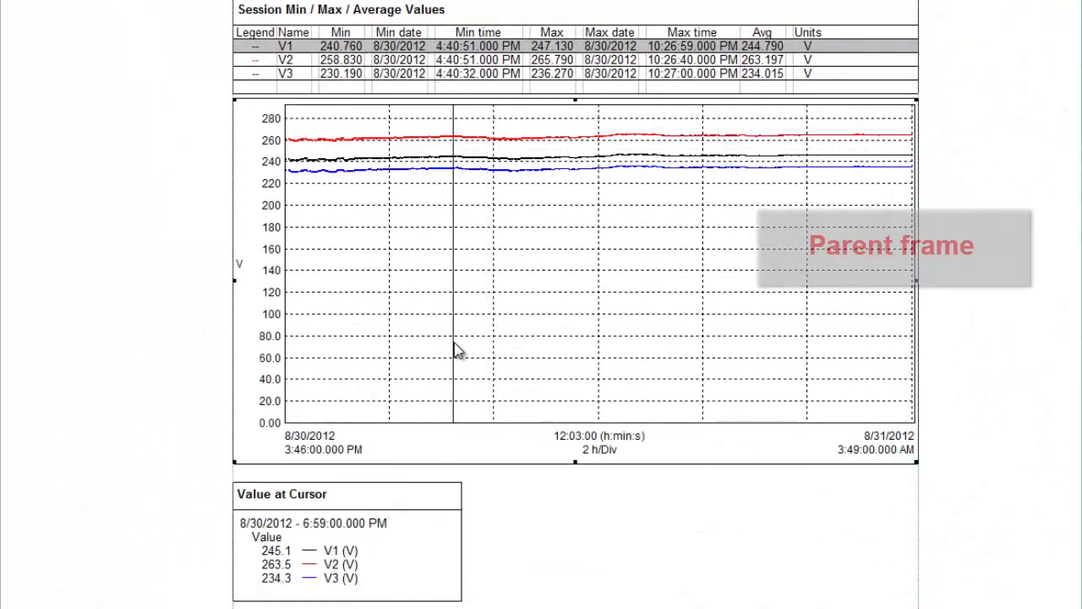
pyautogui.click(502, 351)
pyautogui.click(551, 352)
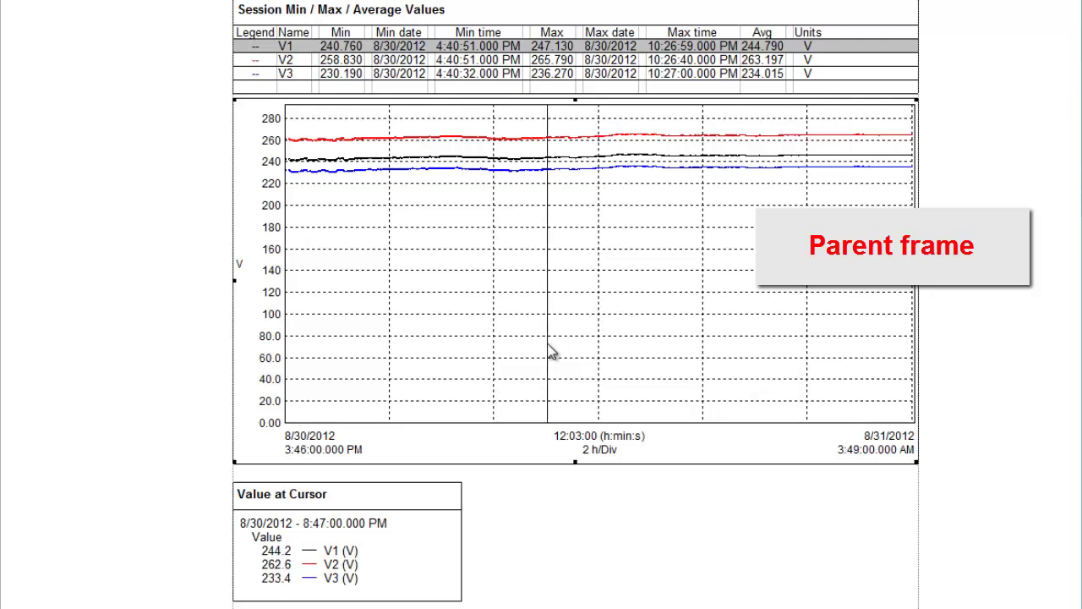
pyautogui.click(568, 354)
pyautogui.click(633, 361)
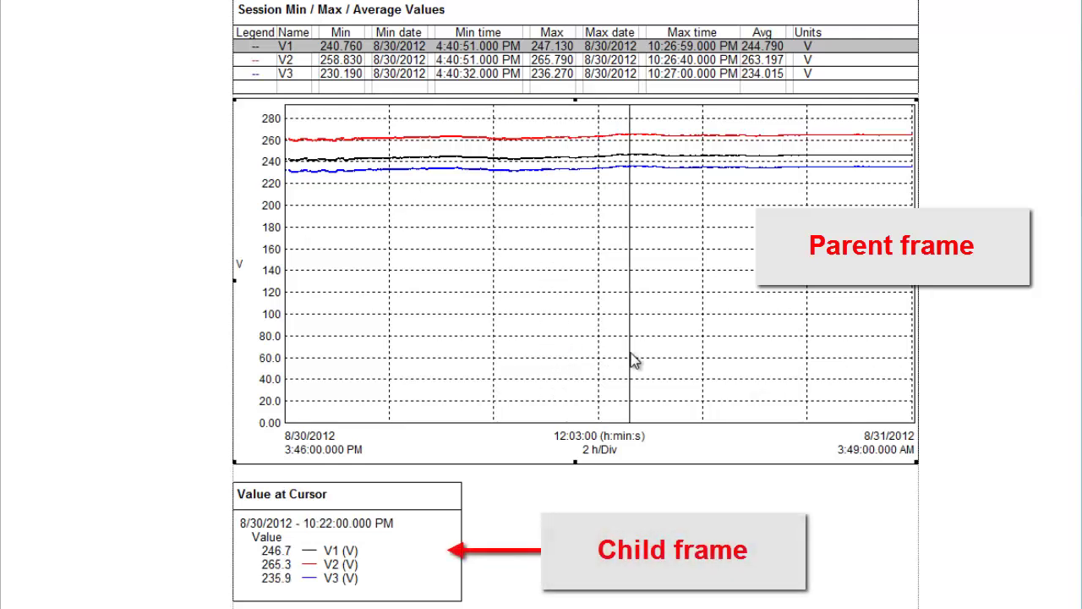
pyautogui.click(672, 365)
pyautogui.click(727, 360)
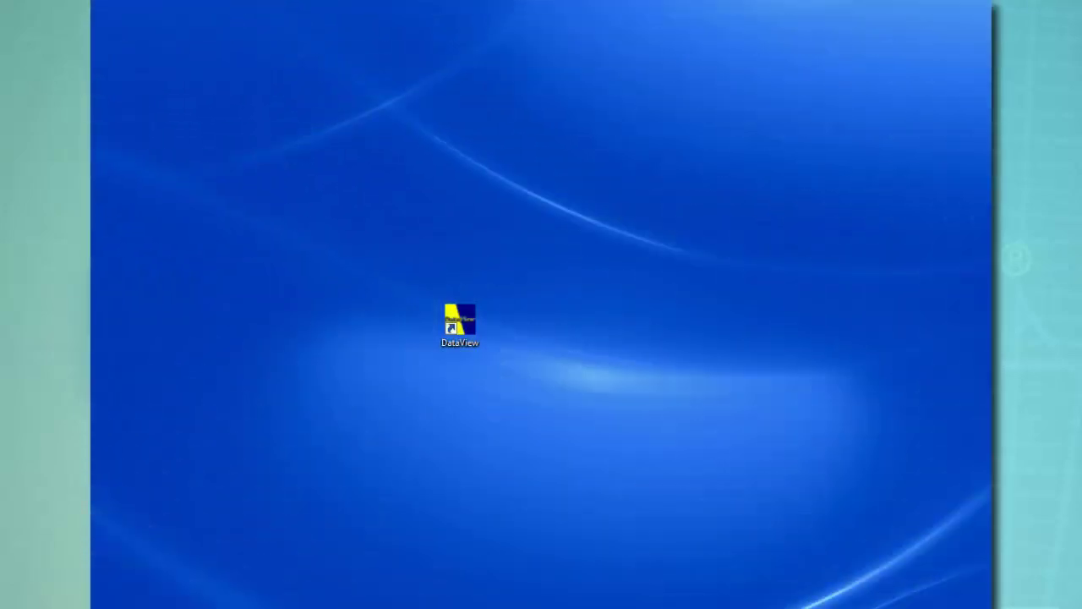
# Step: Launch DataView, cancel Quick Start, and bring up the Open Template dialog from the File menu
pyautogui.doubleClick(461, 323)
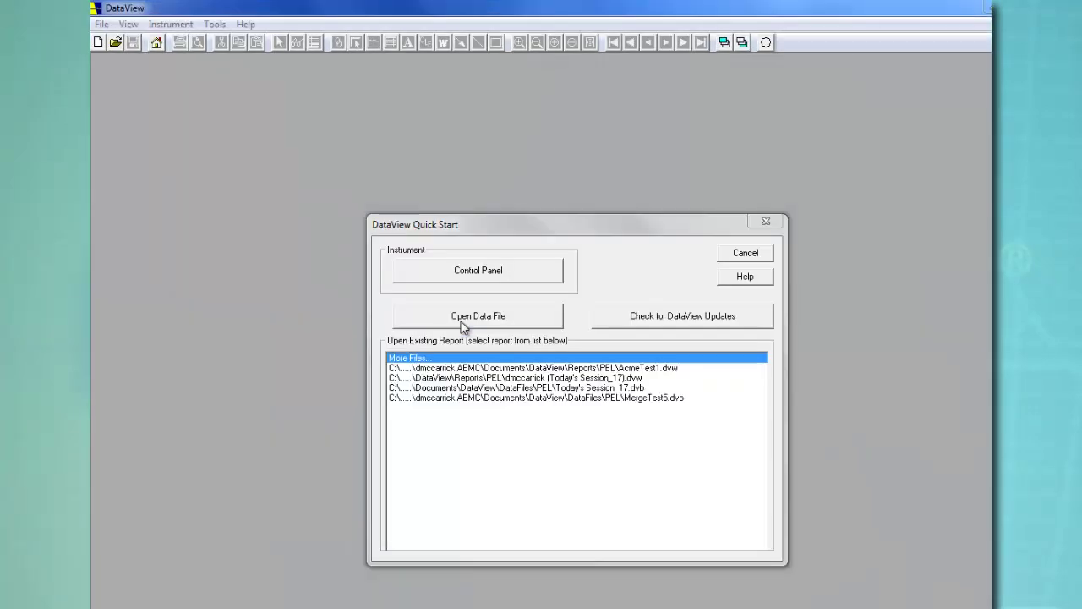
pyautogui.click(744, 251)
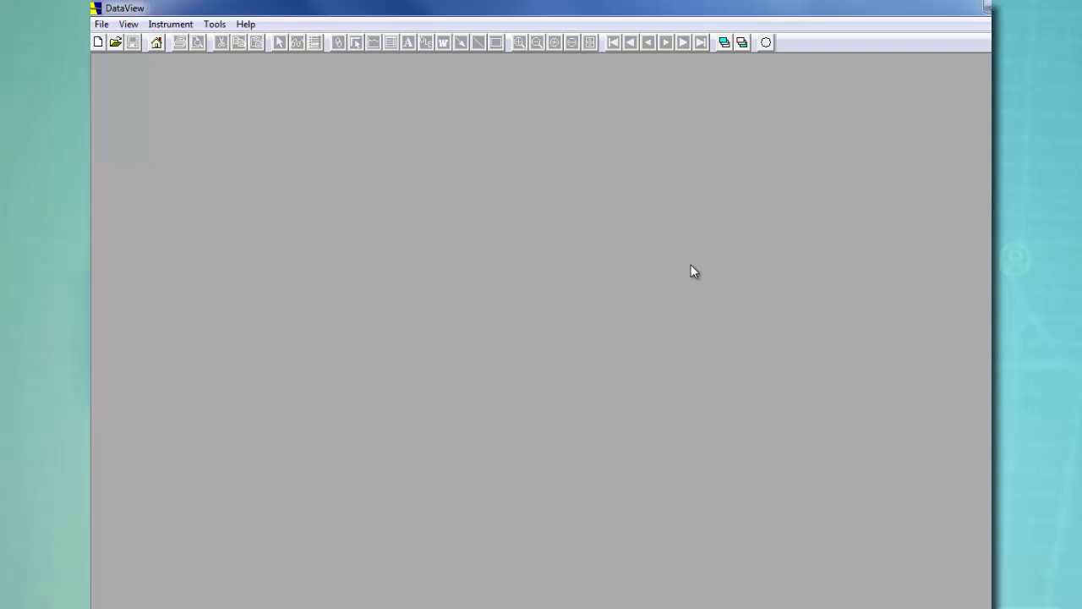
pyautogui.click(101, 25)
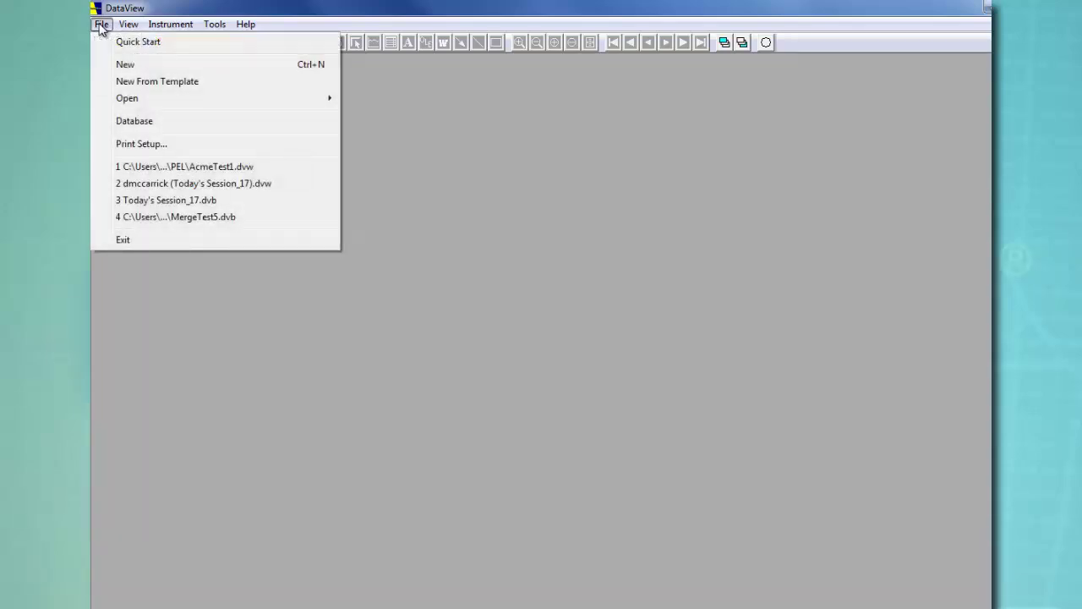
pyautogui.moveTo(127, 106)
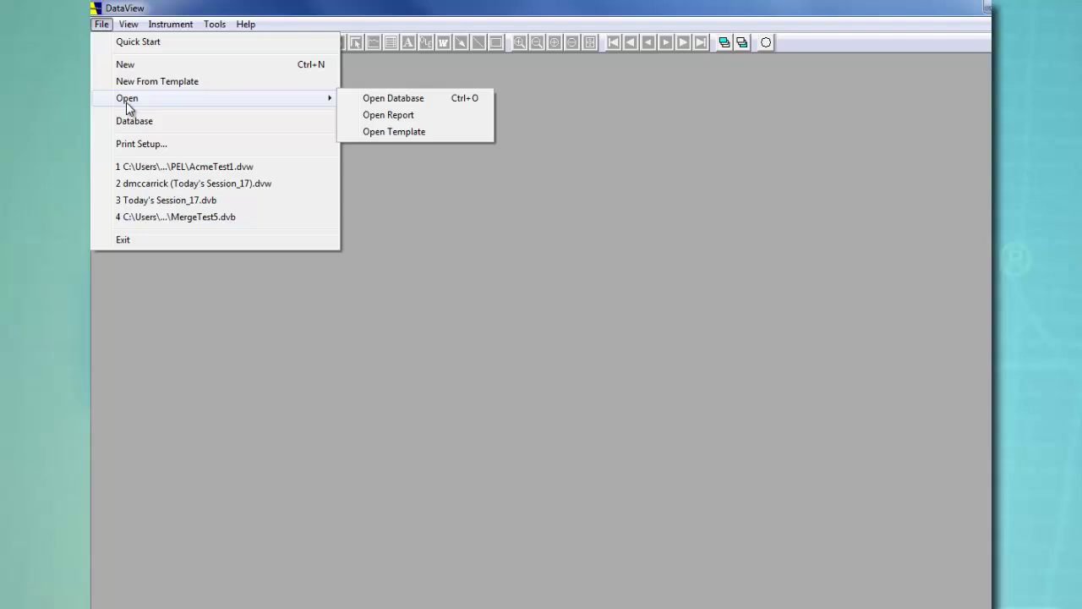
pyautogui.click(367, 133)
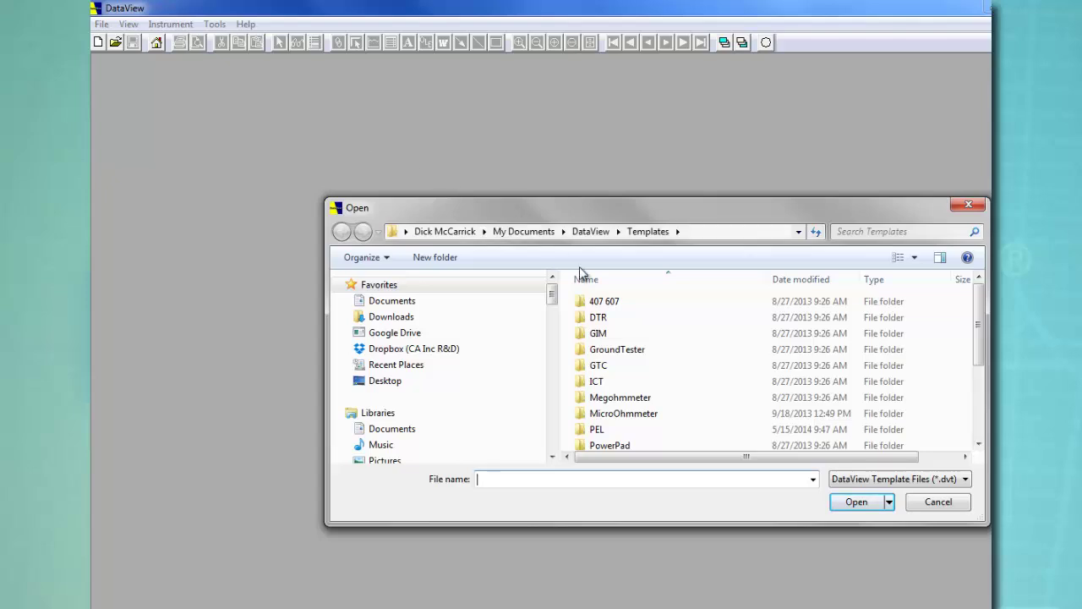
# Step: Go into the PEL templates folder and open Basic report.dvt
pyautogui.click(598, 430)
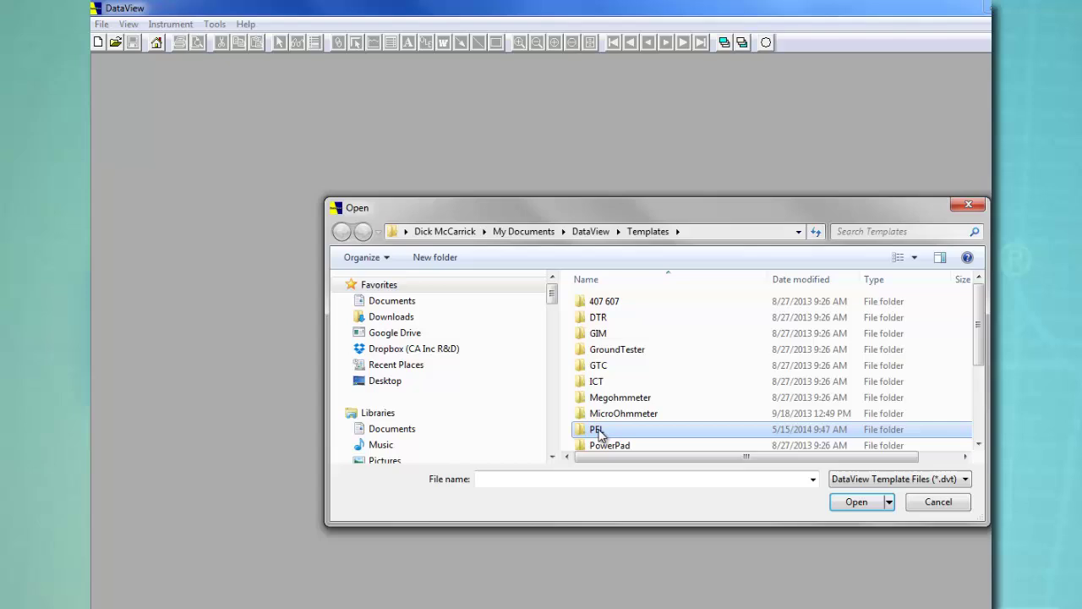
pyautogui.doubleClick(597, 432)
pyautogui.click(627, 306)
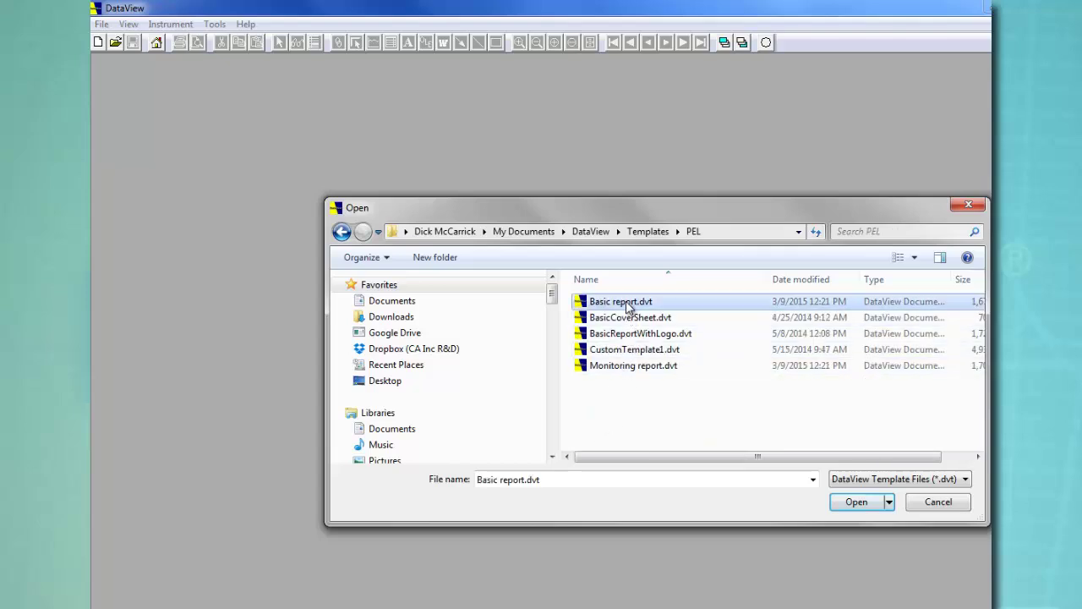
pyautogui.click(854, 506)
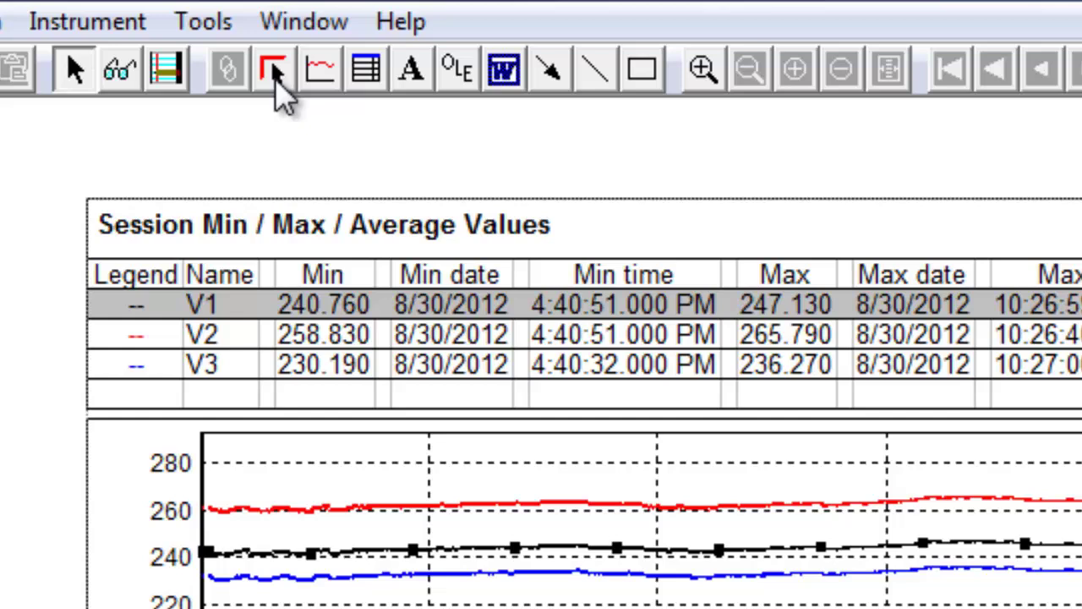
pyautogui.click(275, 76)
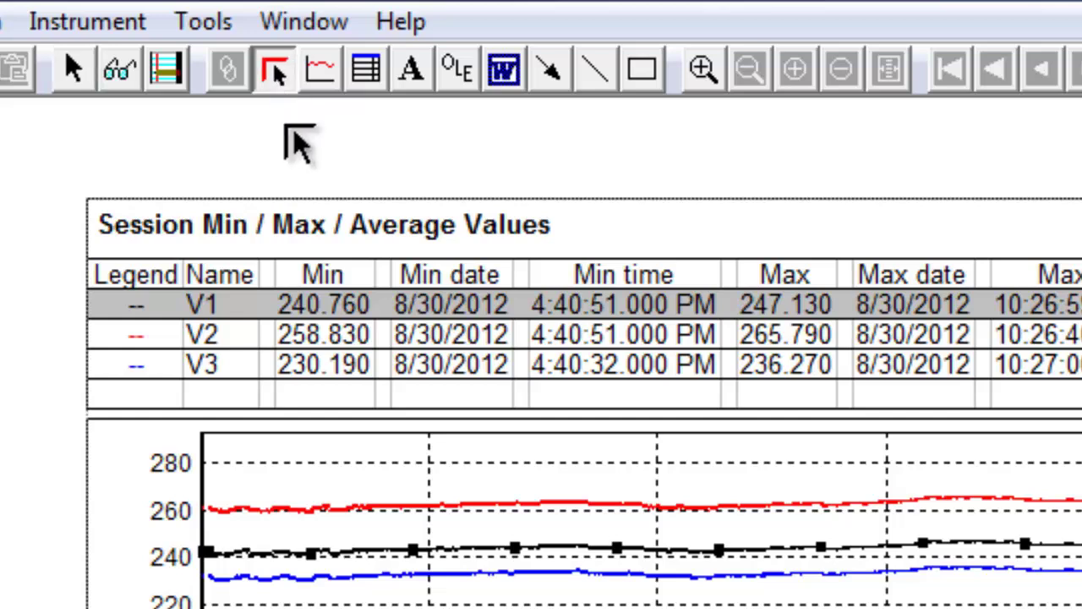
pyautogui.click(321, 71)
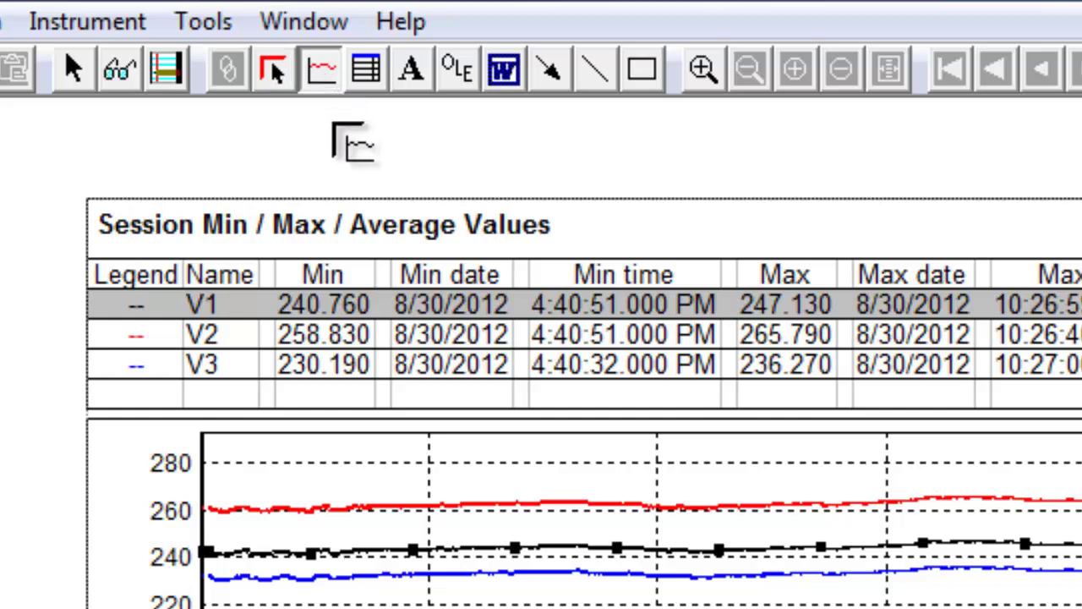
pyautogui.click(366, 71)
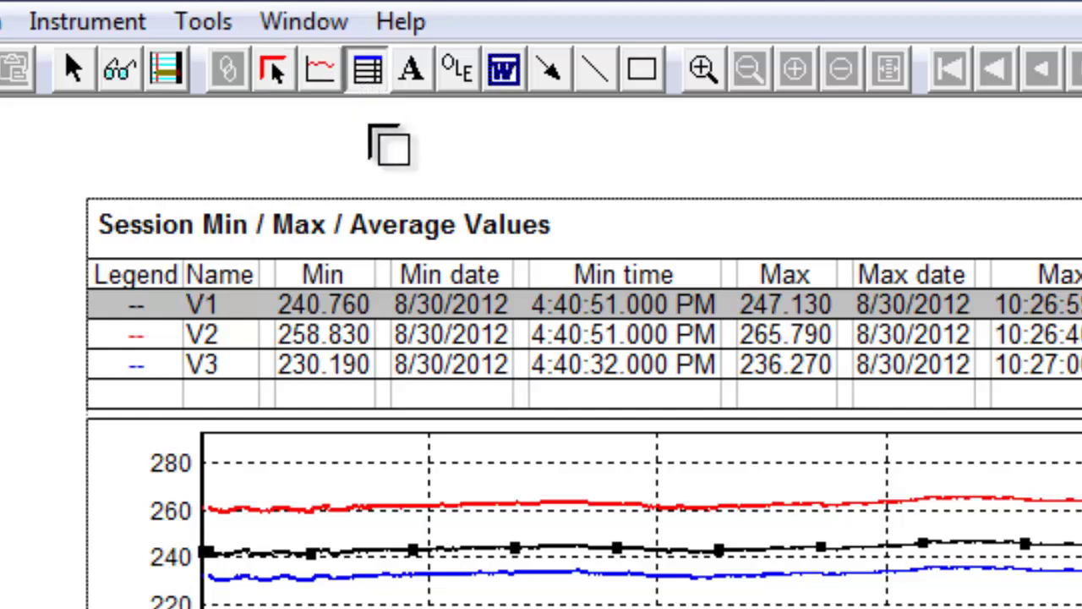
pyautogui.click(411, 70)
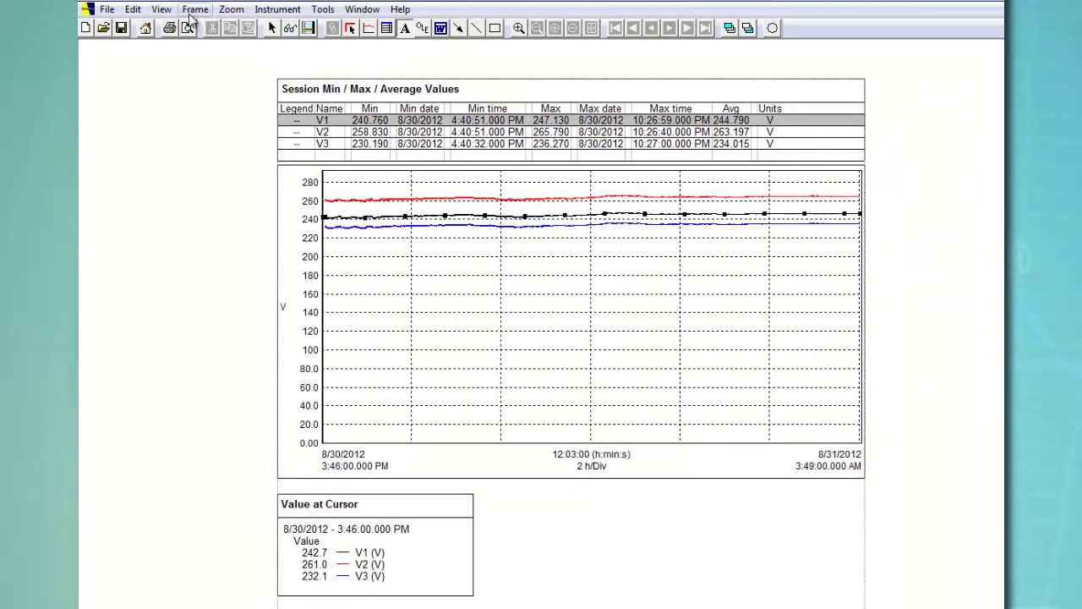
# Step: Start a new frame from the Frame menu and arm the Text (A) frame tool
pyautogui.click(192, 10)
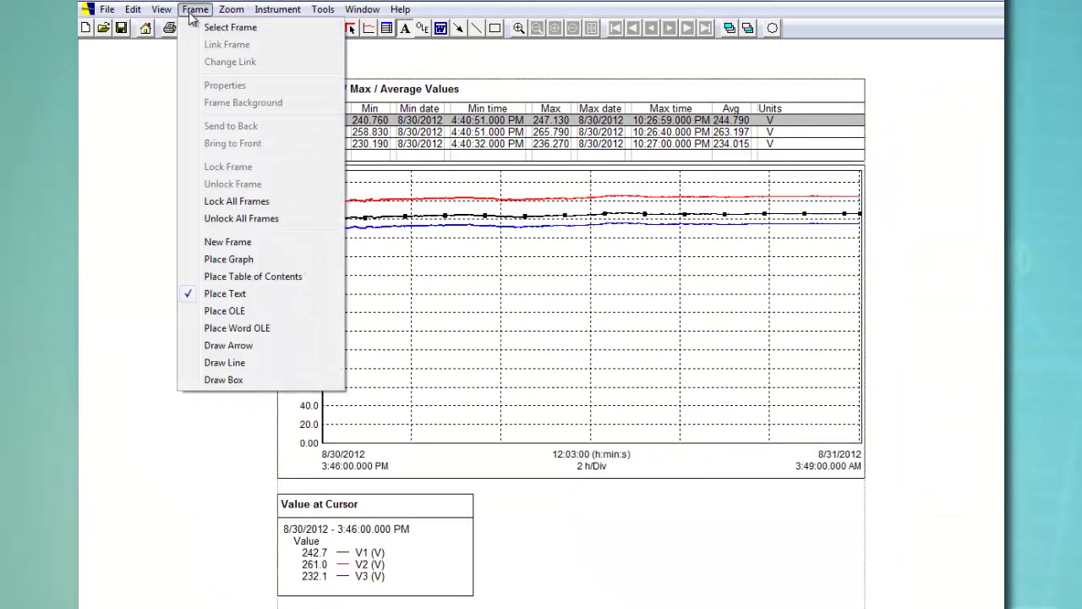
pyautogui.click(217, 244)
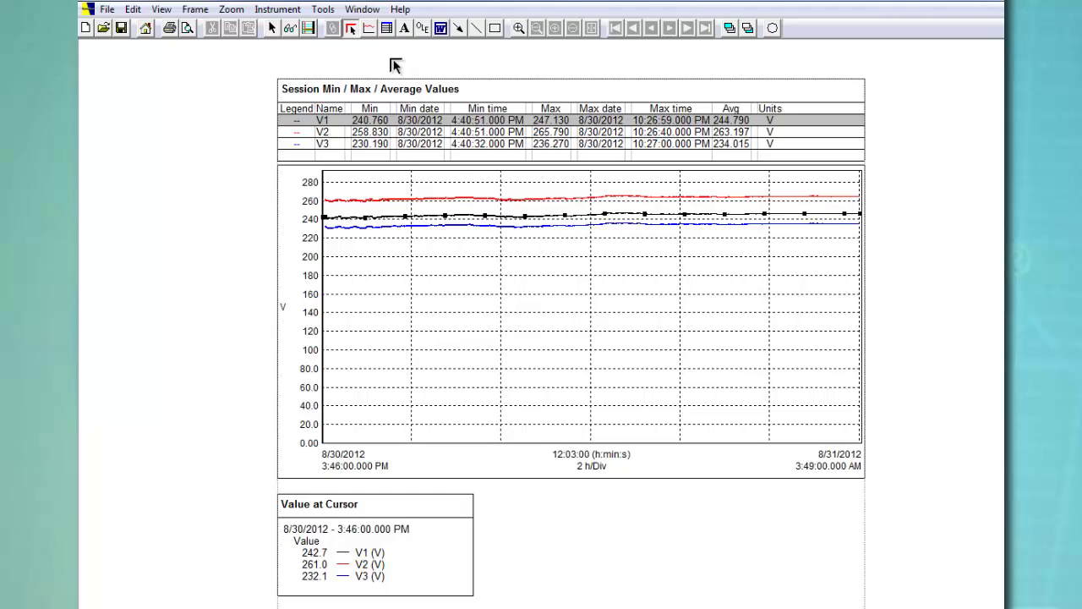
pyautogui.click(404, 29)
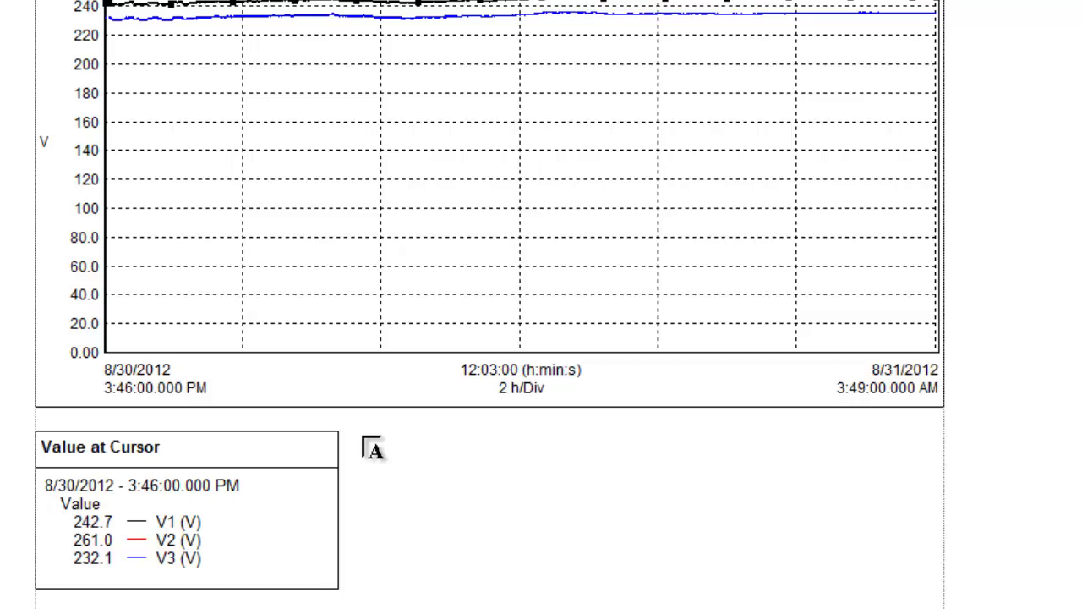
# Step: Draw a text frame right of Value at Cursor reading 'Text frame demo' in bold red size 20
pyautogui.moveTo(362, 436); pyautogui.dragTo(677, 535)
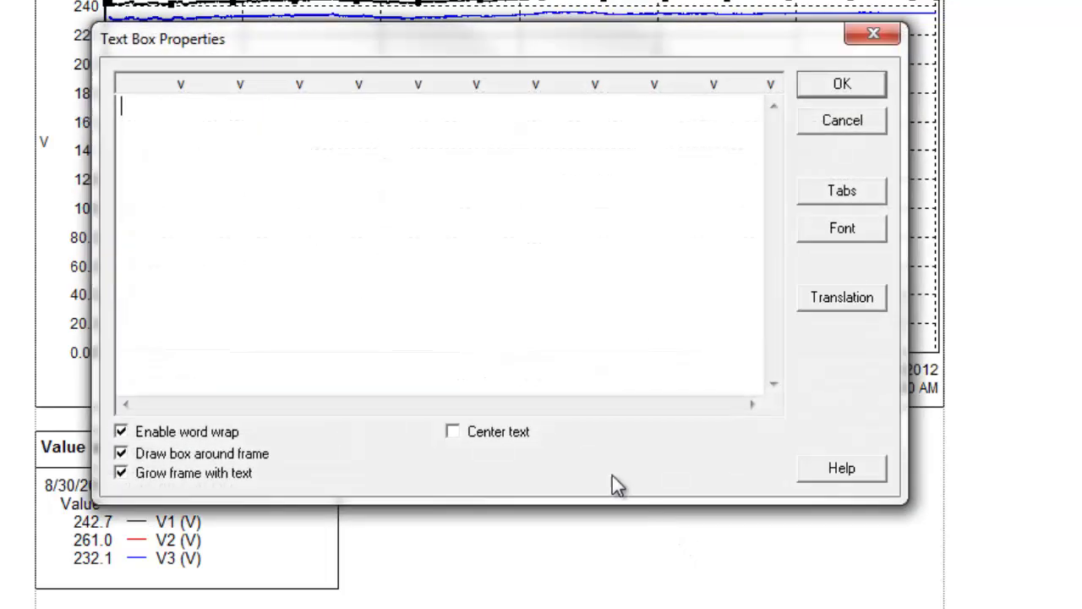
pyautogui.write('Text frame demo')
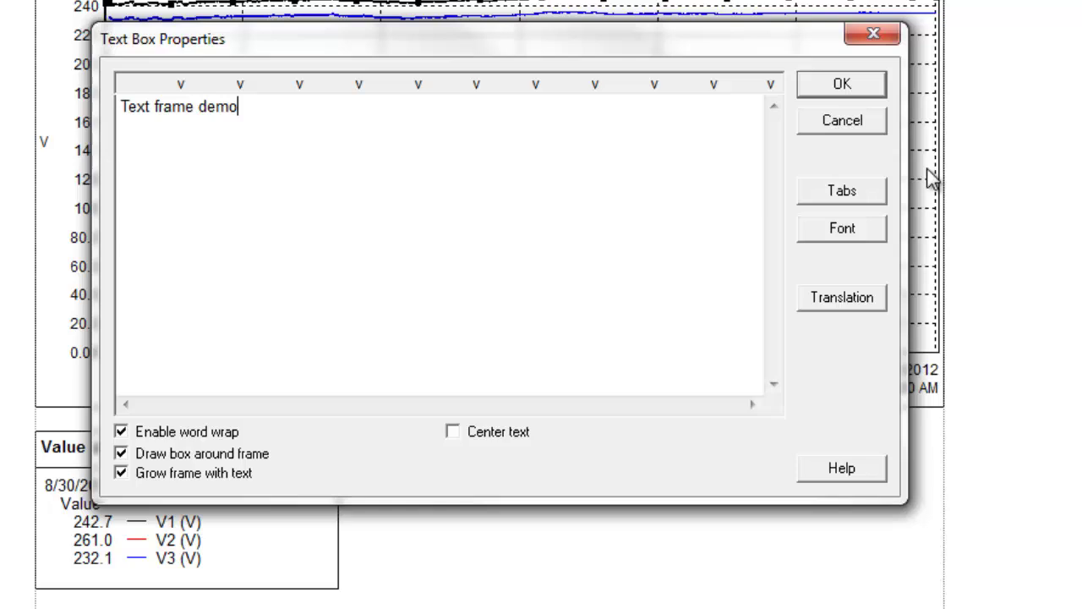
pyautogui.click(844, 229)
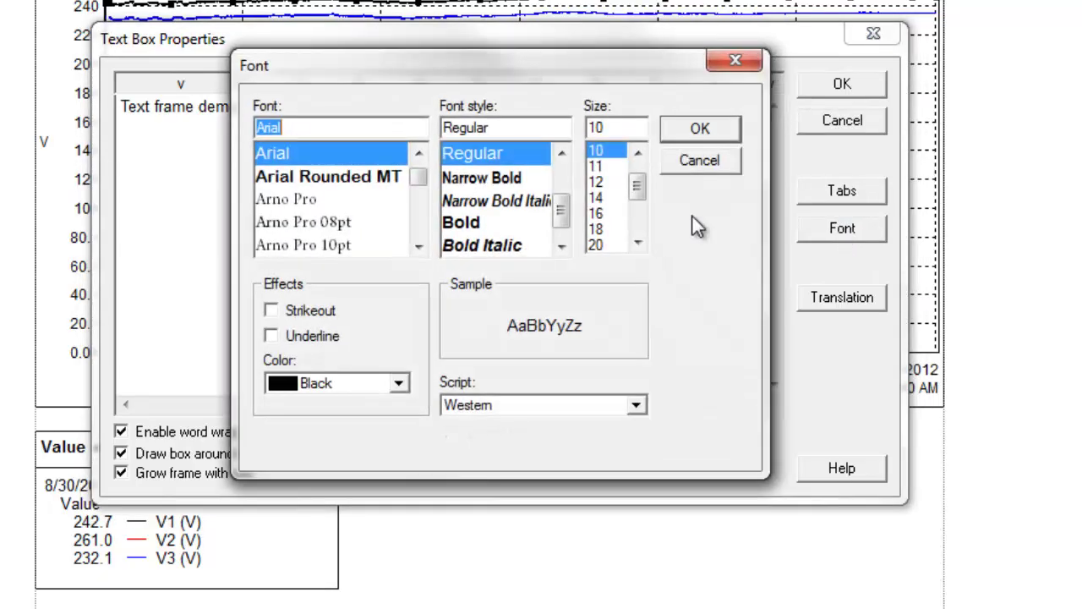
pyautogui.click(498, 222)
pyautogui.click(610, 245)
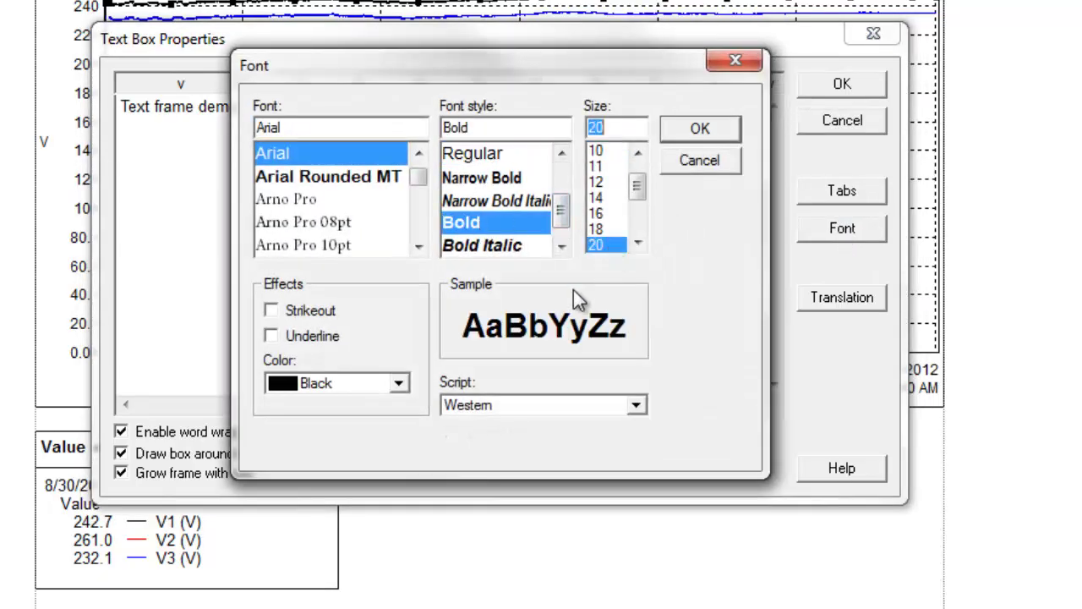
pyautogui.click(399, 384)
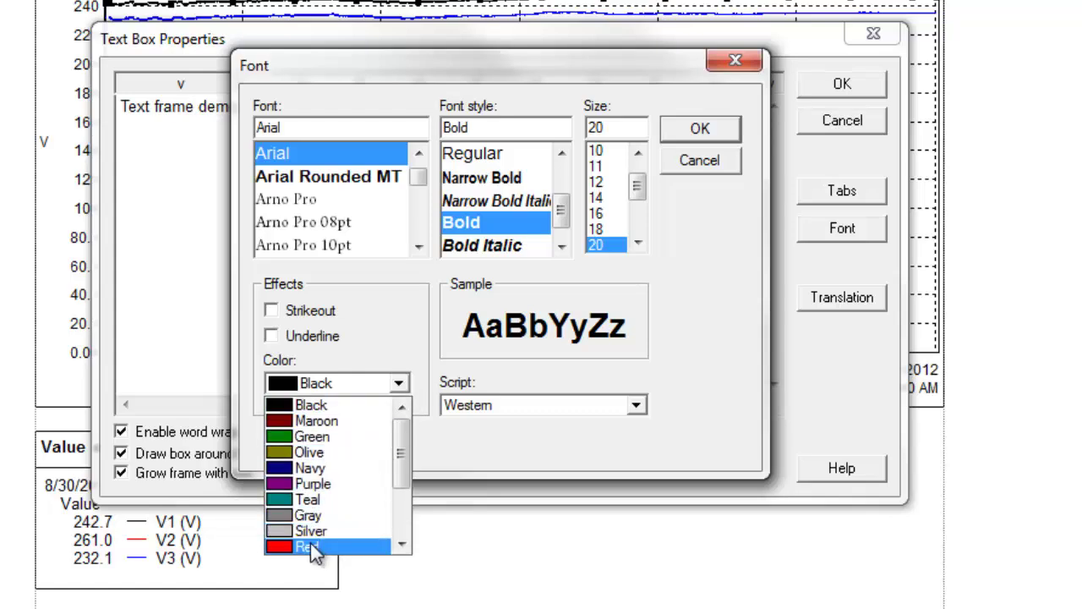
pyautogui.click(309, 545)
pyautogui.click(701, 128)
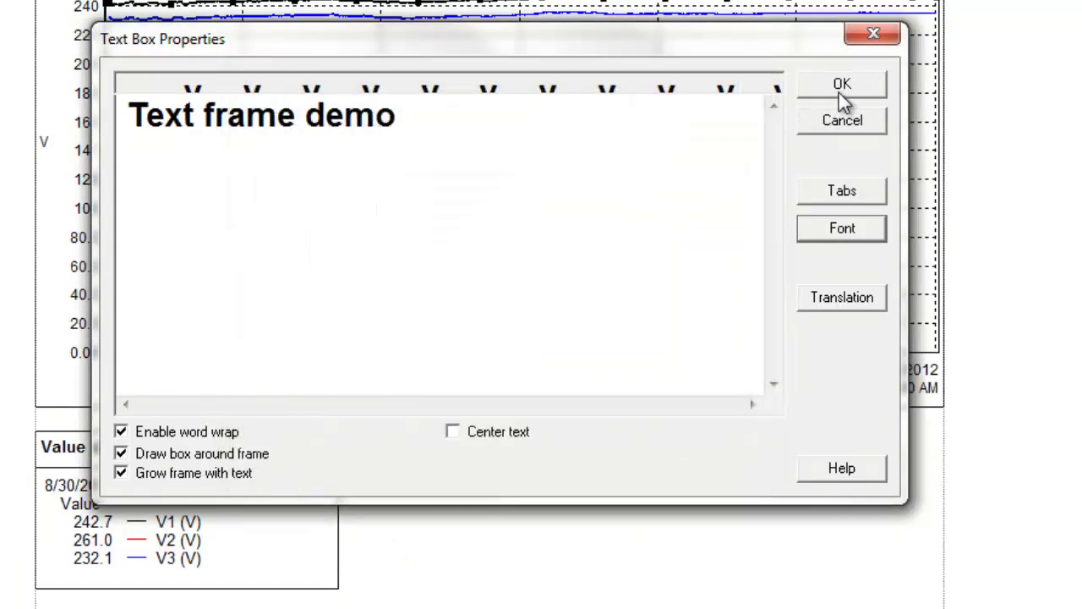
pyautogui.click(847, 83)
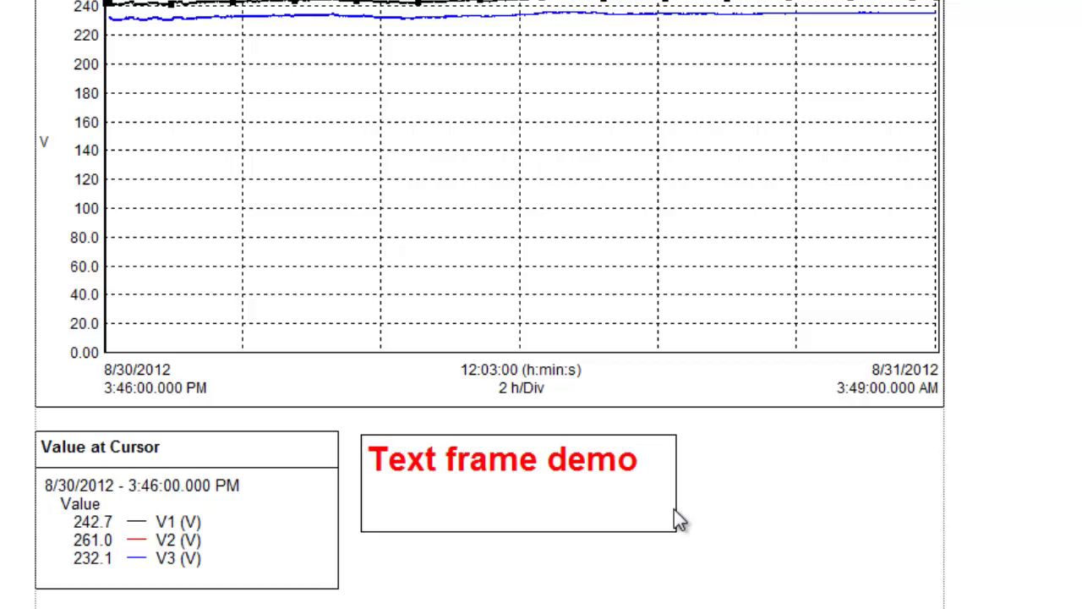
pyautogui.click(517, 530)
# Step: Shorten the Text frame demo box, then step the graph cursor from 6:59 PM to 2:34 AM
pyautogui.moveTo(517, 528); pyautogui.dragTo(518, 492)
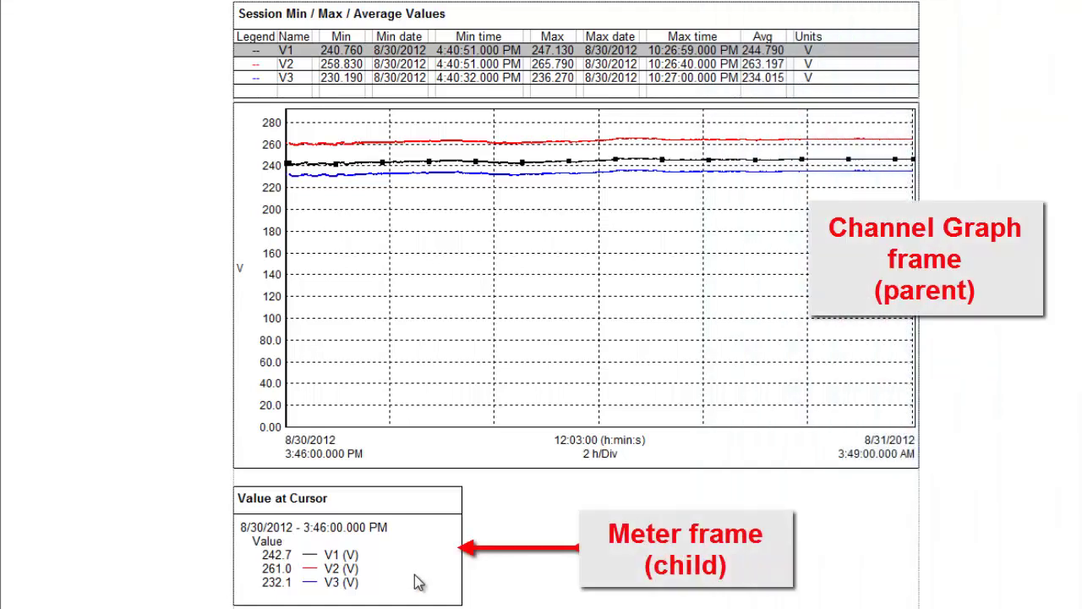
pyautogui.click(454, 355)
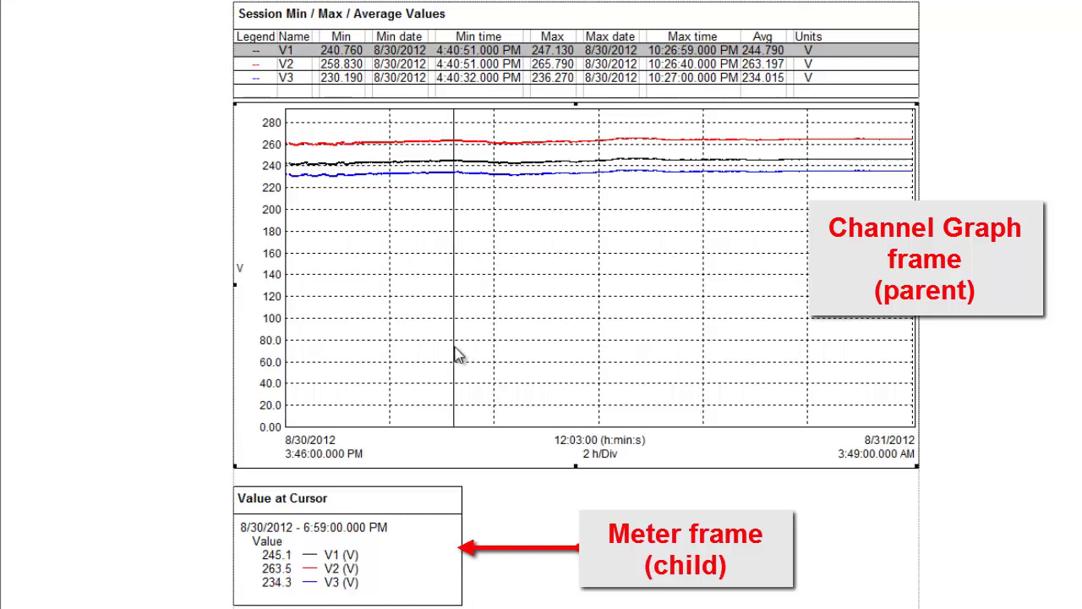
pyautogui.click(503, 354)
pyautogui.click(548, 350)
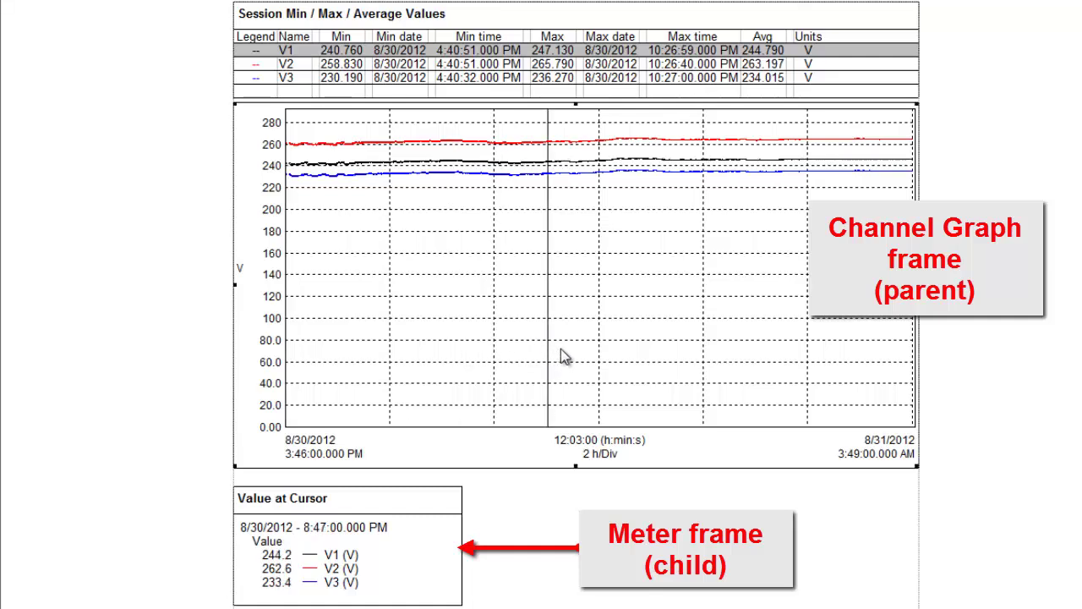
pyautogui.click(568, 350)
pyautogui.click(629, 359)
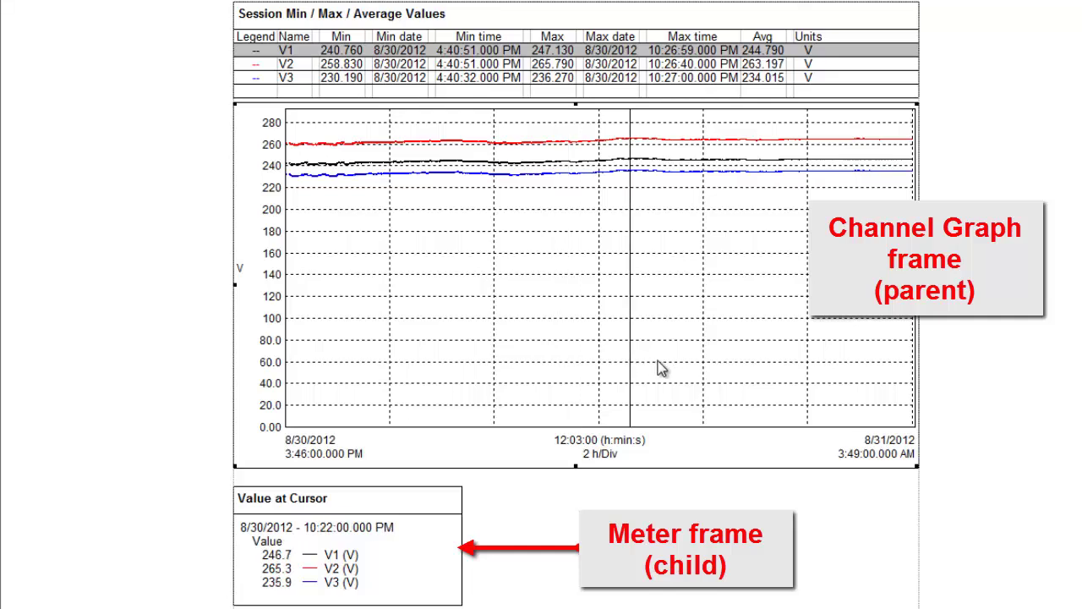
pyautogui.click(672, 365)
pyautogui.click(734, 367)
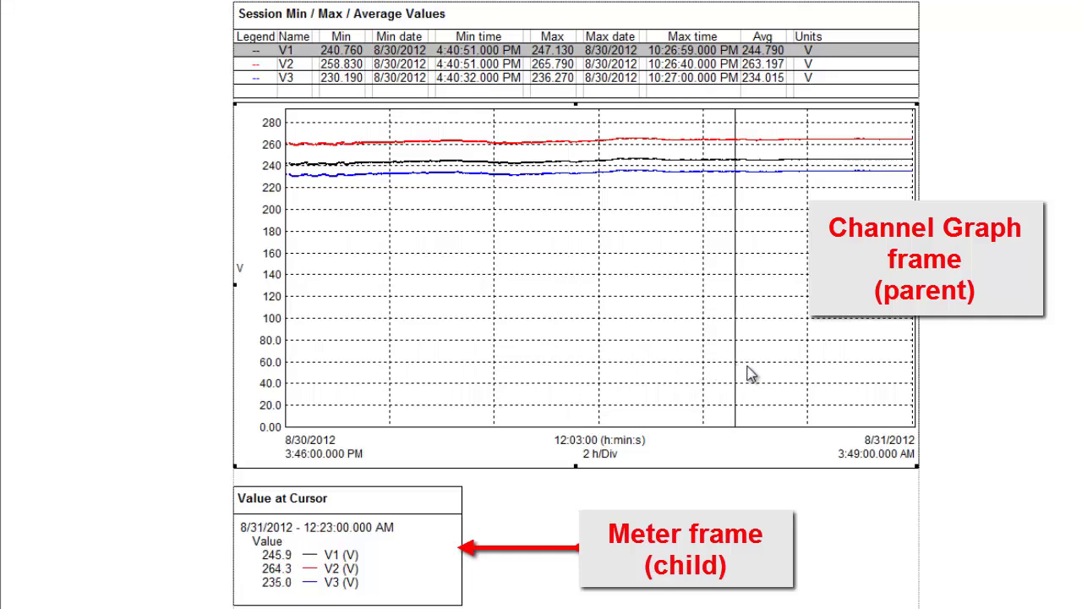
pyautogui.click(777, 365)
pyautogui.click(819, 378)
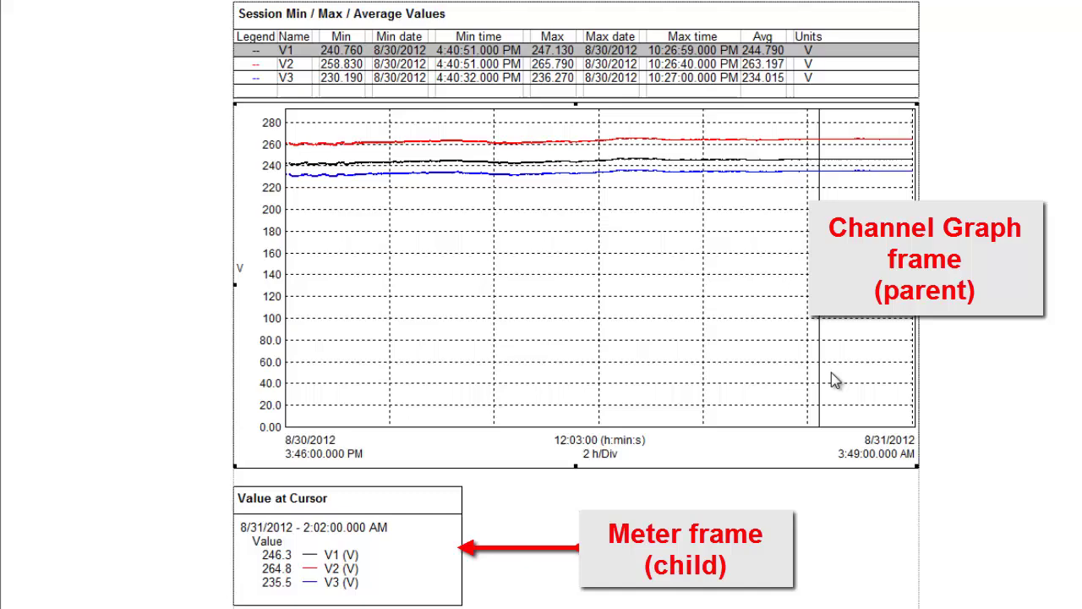
pyautogui.click(847, 380)
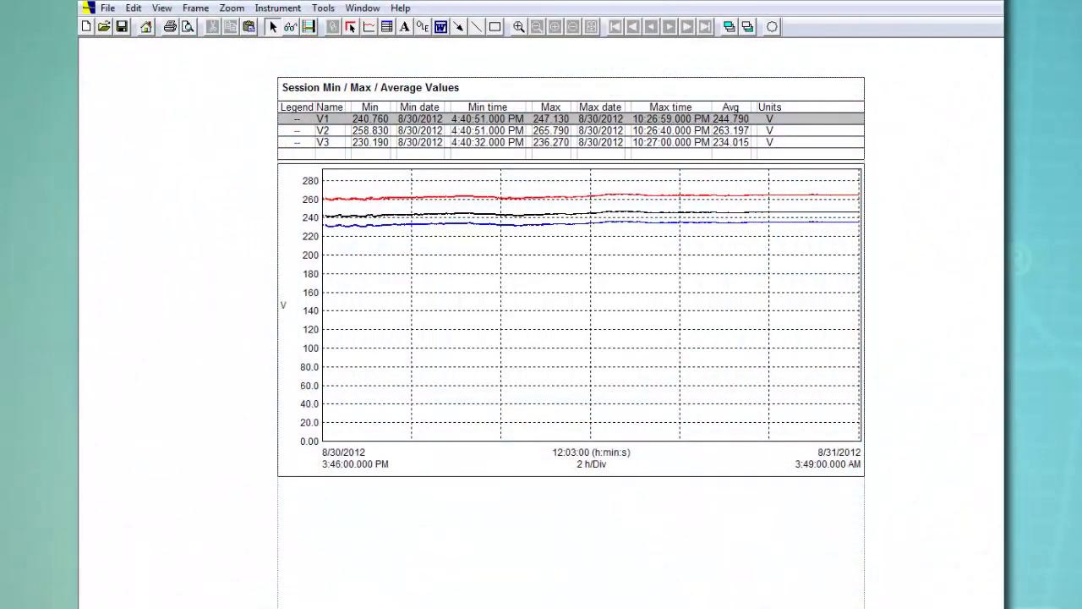
# Step: Select the voltage graph and choose Graph Legend as its linked child frame type
pyautogui.click(499, 456)
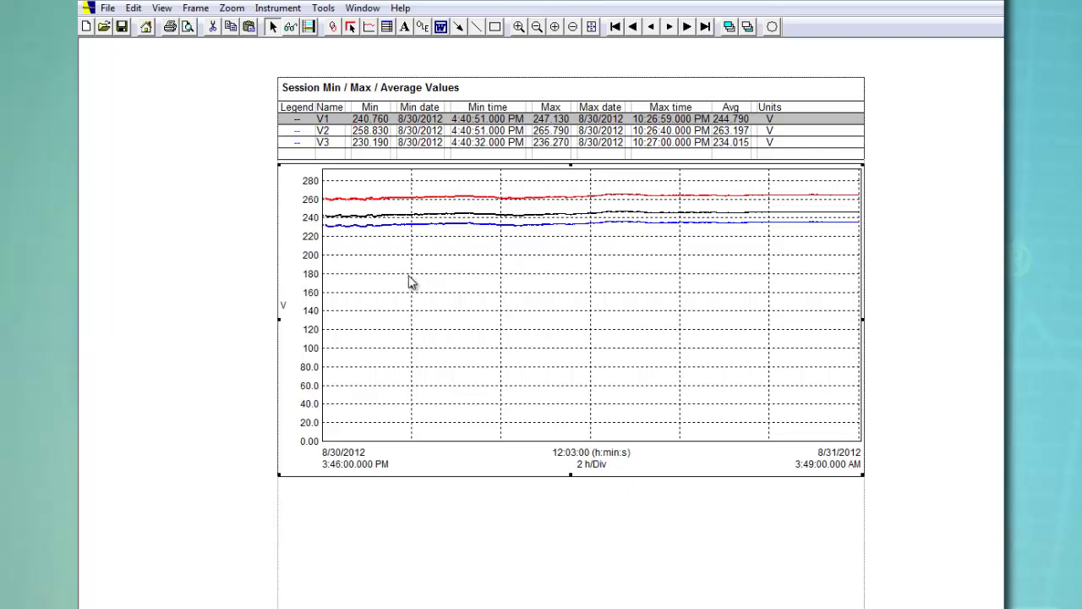
pyautogui.click(334, 26)
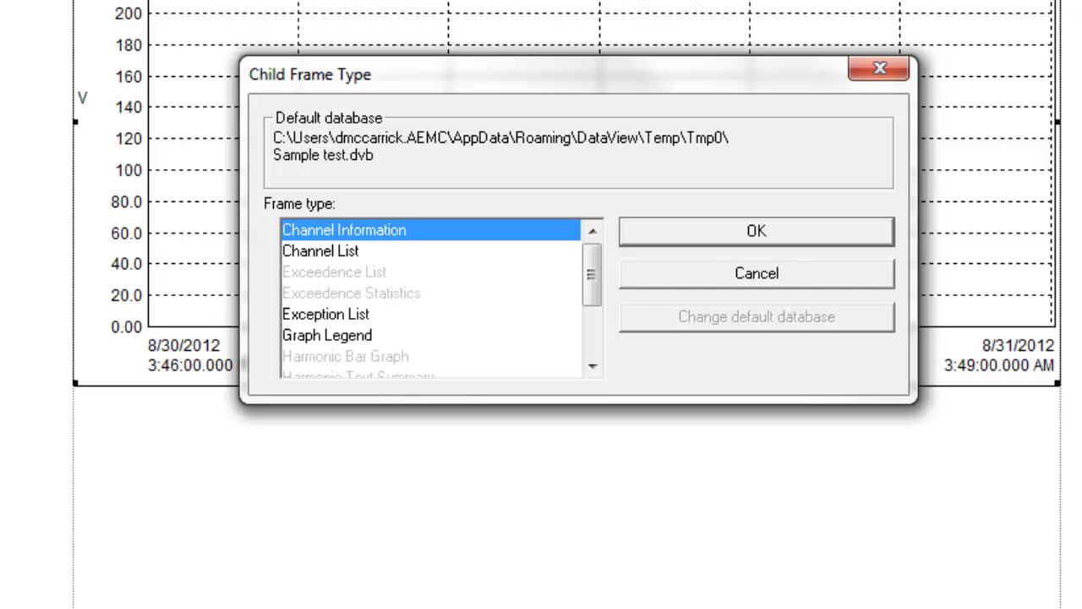
pyautogui.moveTo(596, 278)
pyautogui.mouseDown()
pyautogui.moveTo(596, 356)
pyautogui.moveTo(597, 257)
pyautogui.mouseUp()
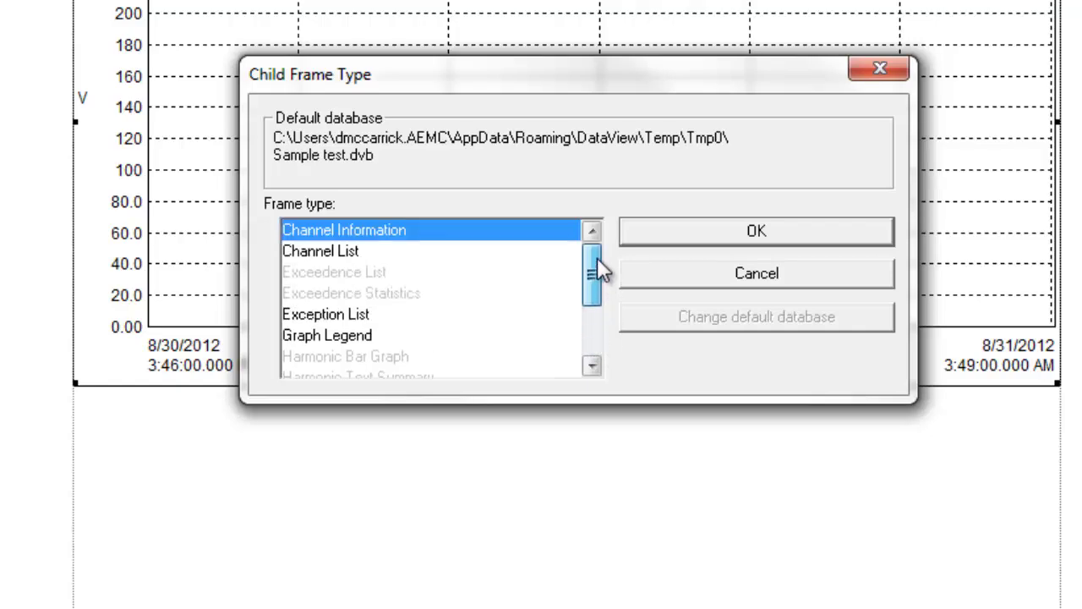
pyautogui.click(372, 334)
pyautogui.click(751, 237)
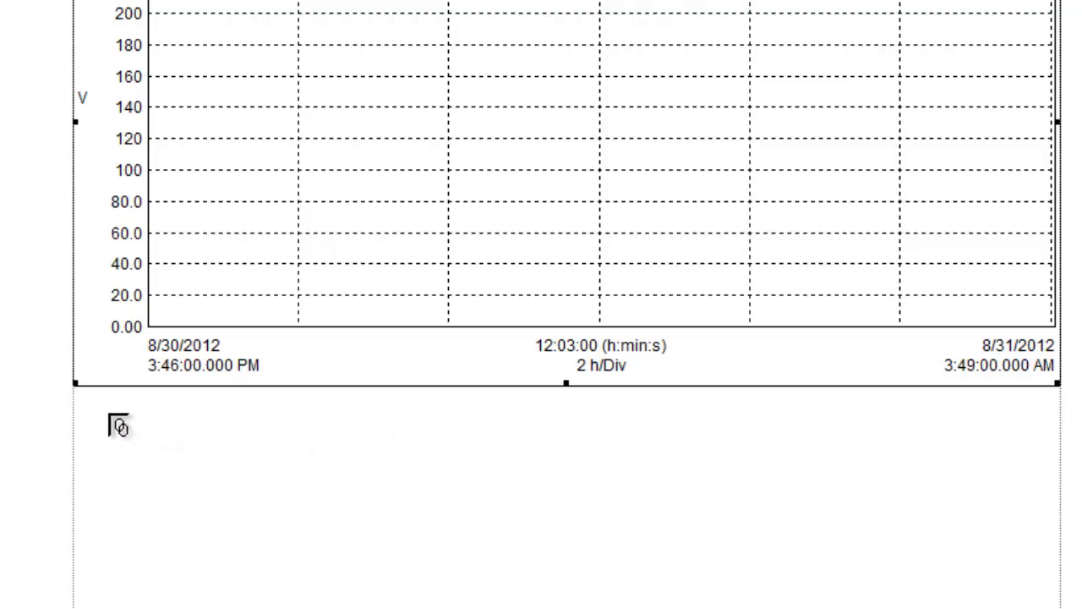
# Step: Outline the legend area below the graph and accept the Graph Legend Properties settings
pyautogui.moveTo(108, 414); pyautogui.dragTo(350, 545)
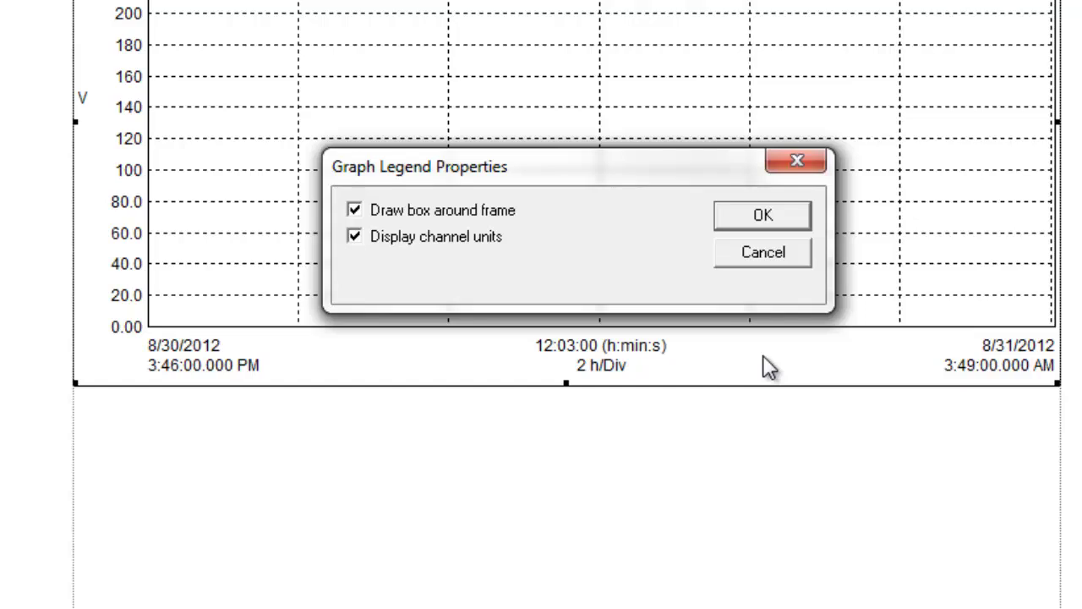
pyautogui.click(771, 222)
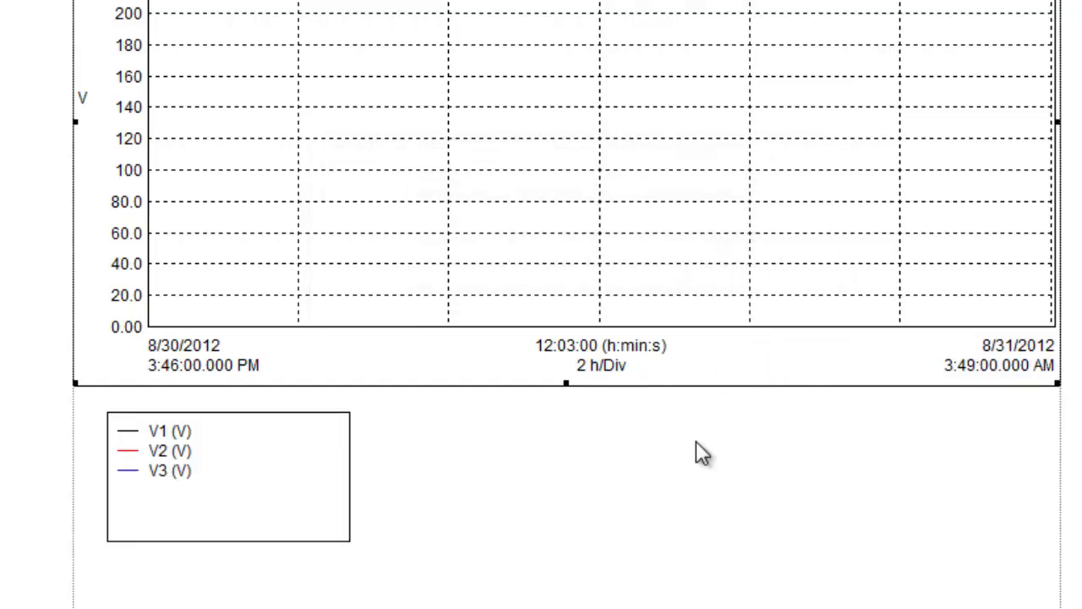